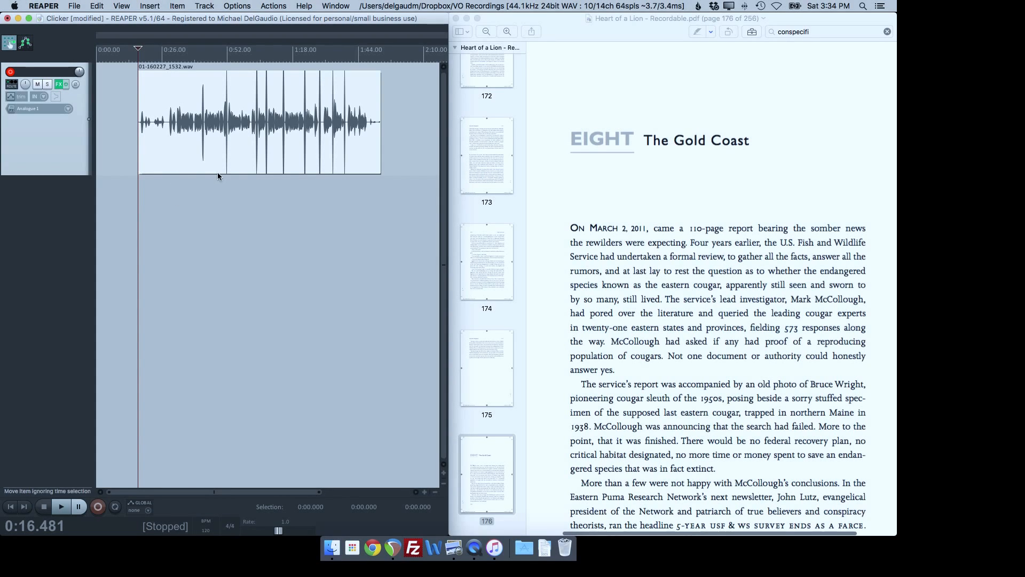
# Step: Split the narration clip at about 0:38.9 and 0:43.0, and delete the section between containing the first pair of click spikes
pyautogui.scroll(3, 217, 173)
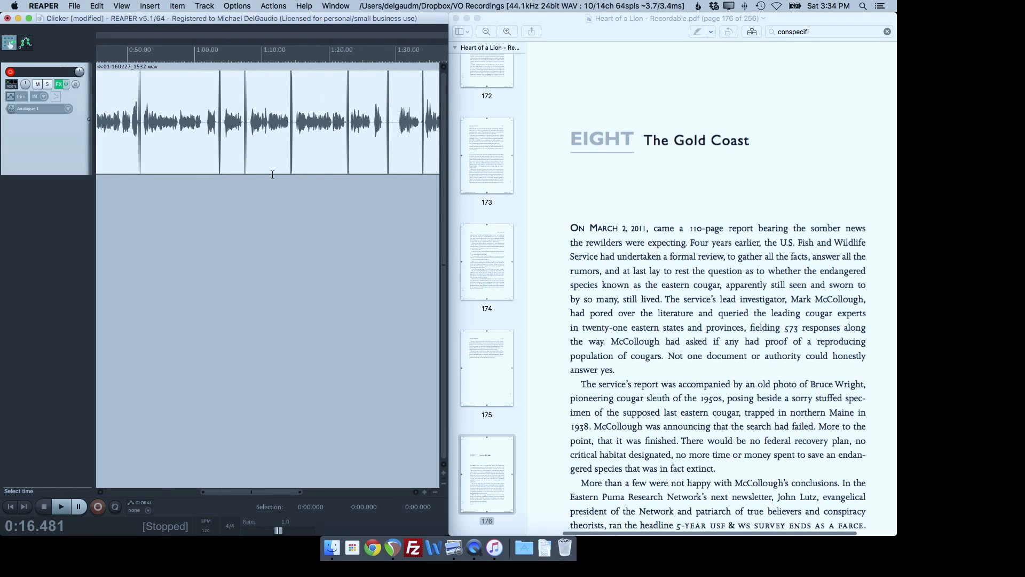
pyautogui.scroll(2, 249, 175)
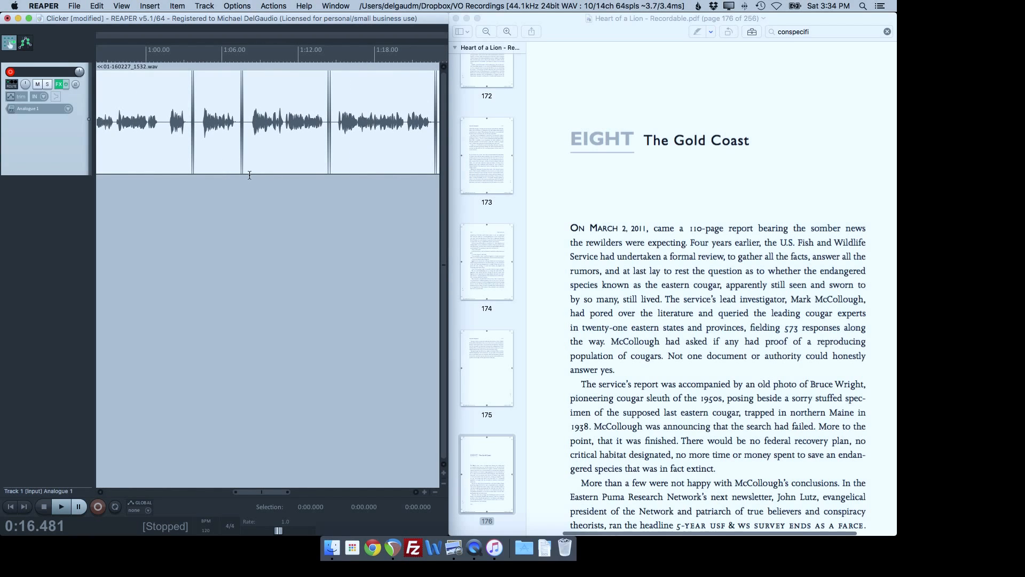
pyautogui.hscroll(-10, 208, 175)
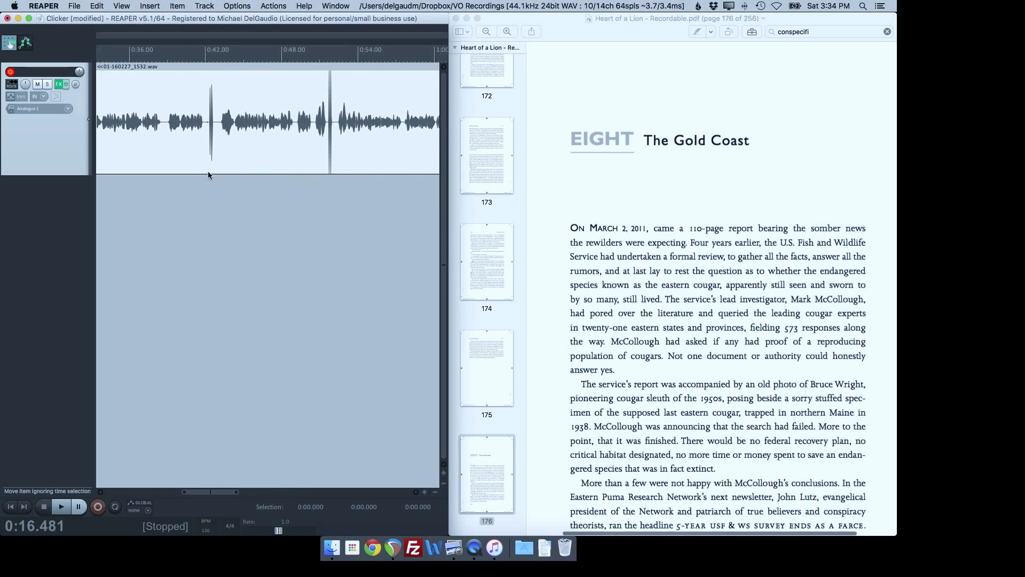
pyautogui.hscroll(-5, 208, 172)
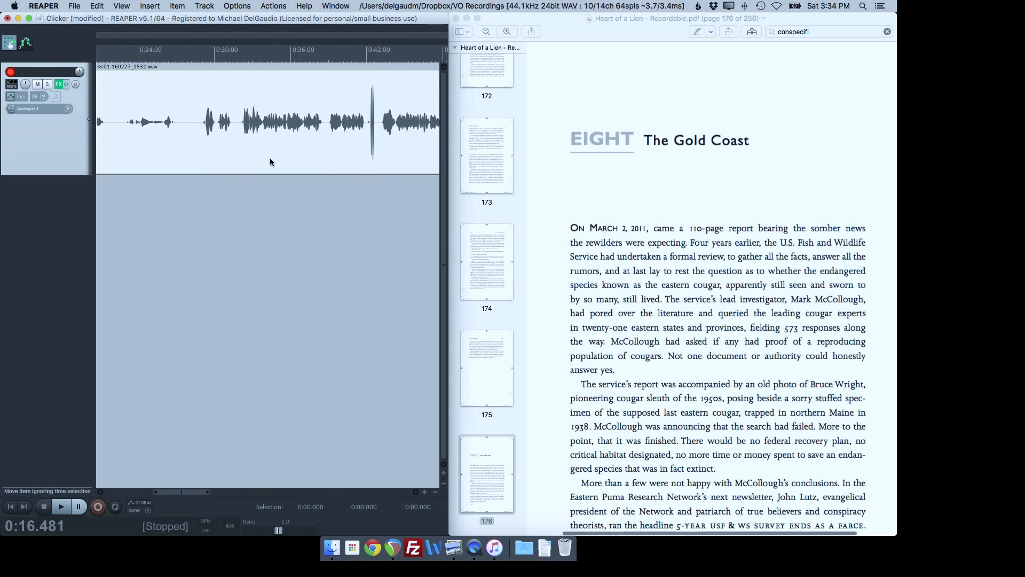
pyautogui.hscroll(4, 304, 137)
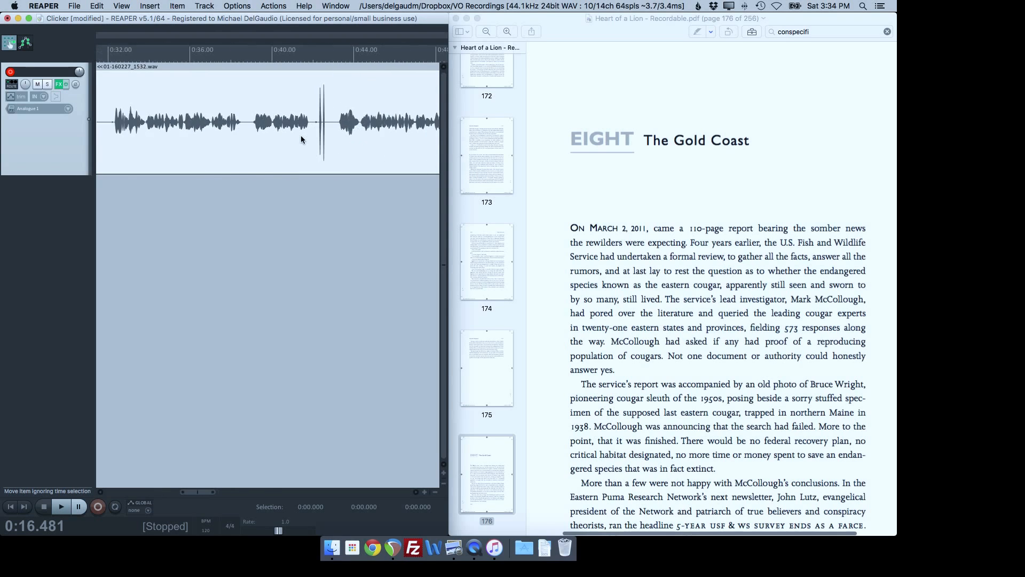
pyautogui.scroll(3, 300, 136)
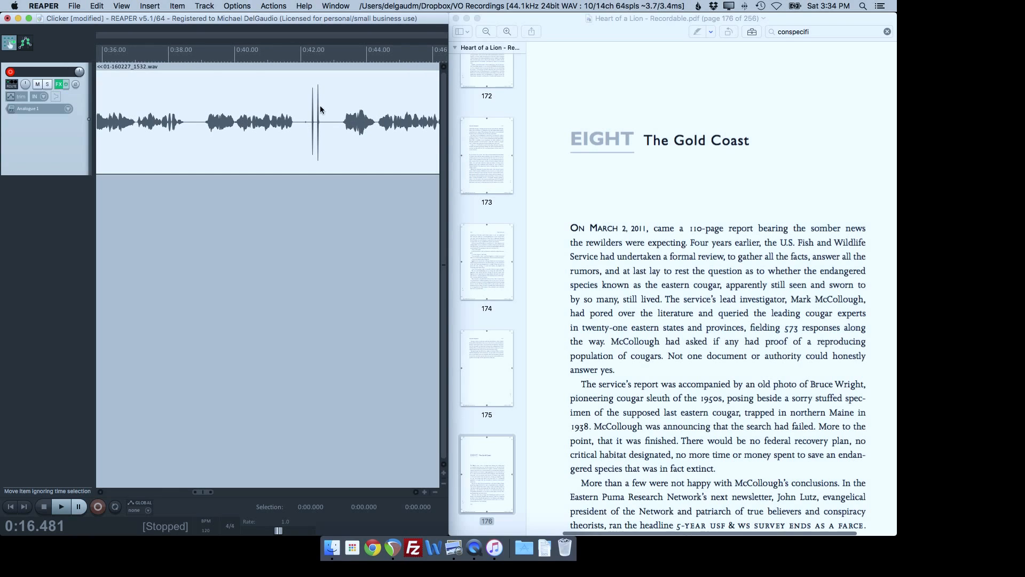
pyautogui.click(198, 95)
pyautogui.press('s')
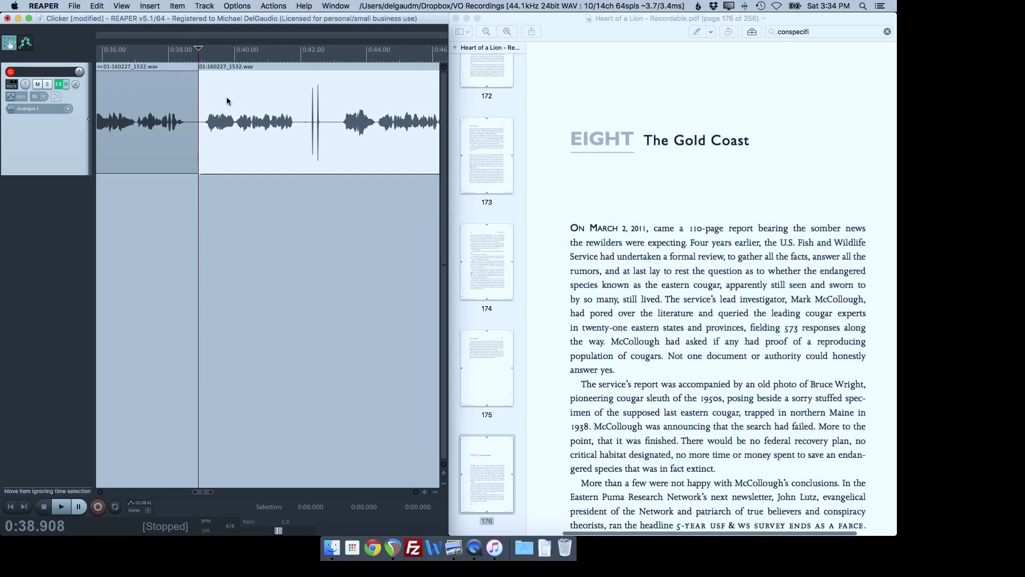
pyautogui.click(335, 126)
pyautogui.press('s')
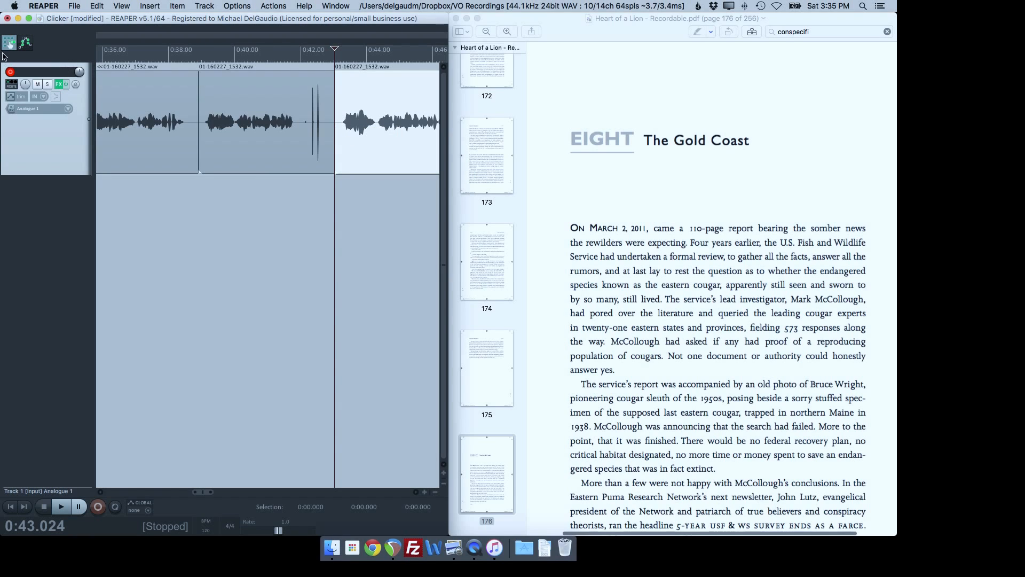
pyautogui.click(246, 93)
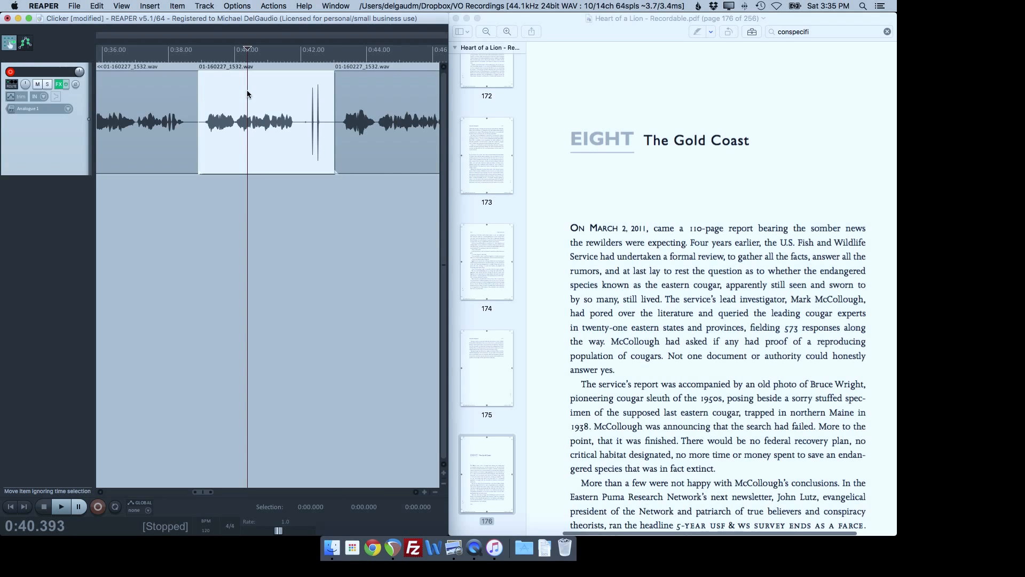
pyautogui.press('Delete')
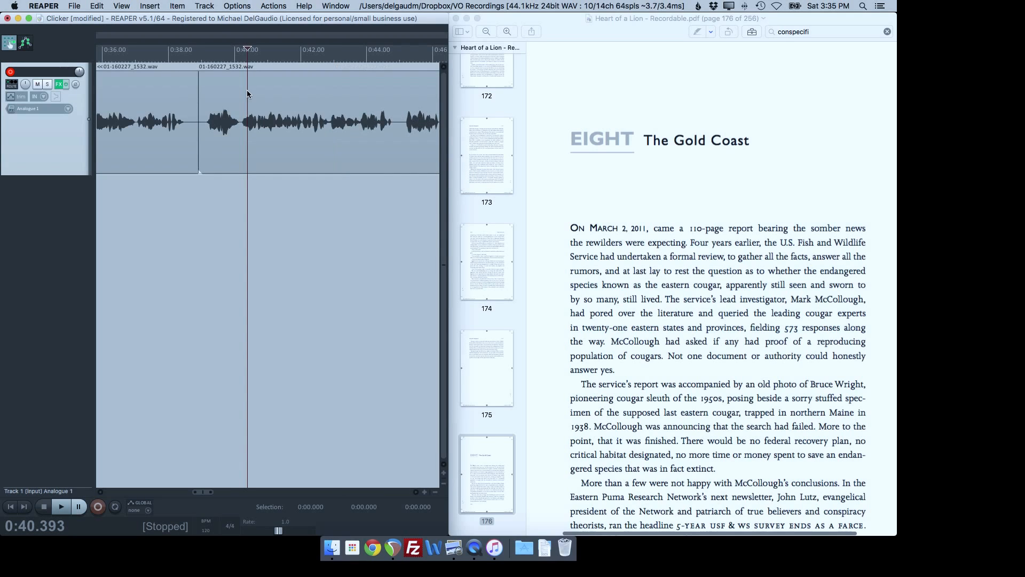
# Step: Split the clip at about 0:46.5 and 0:48.1 around the next pair of click spikes, and delete the section between
pyautogui.hscroll(1, 247, 118)
pyautogui.hscroll(5, 247, 119)
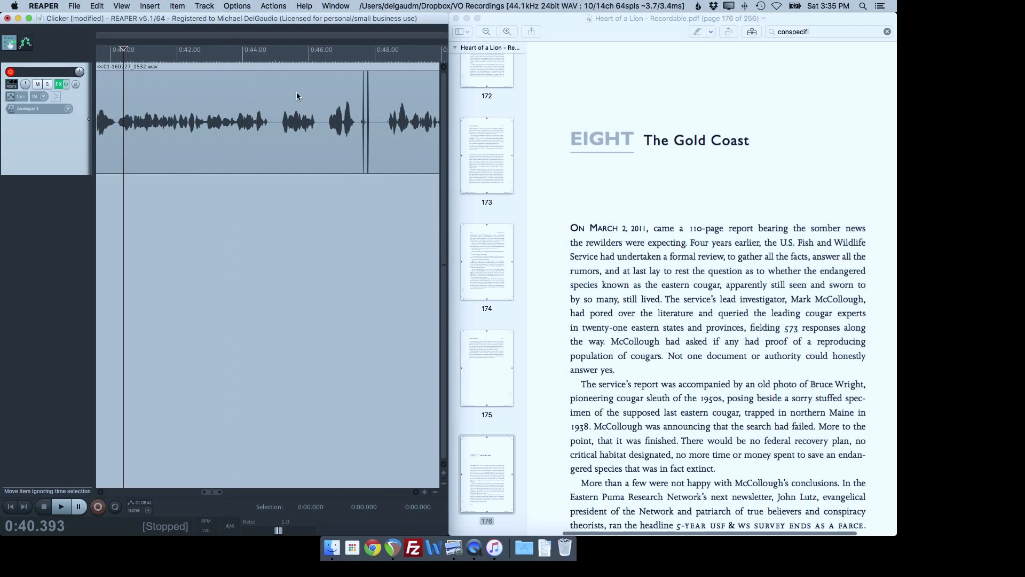
pyautogui.click(319, 67)
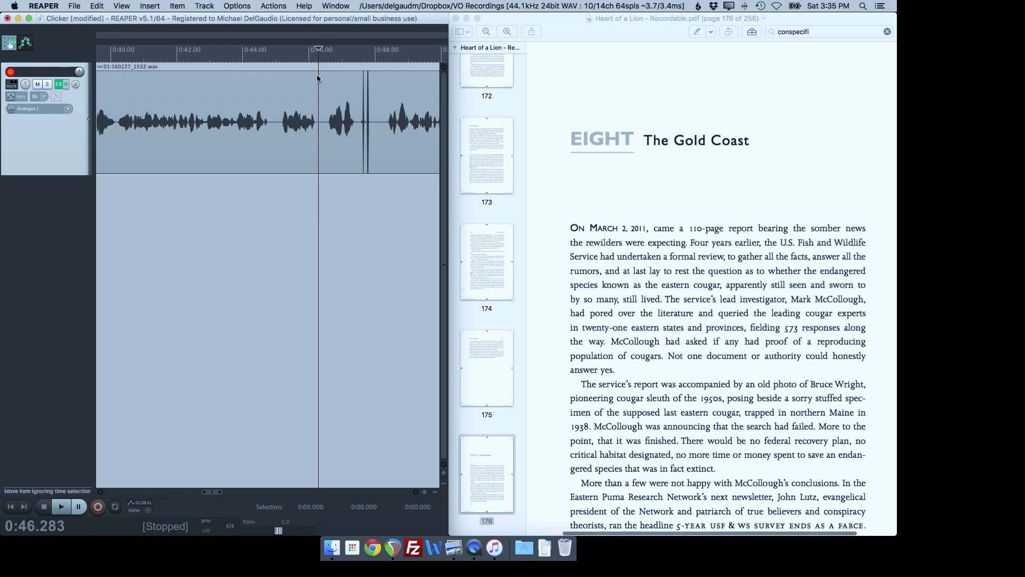
pyautogui.click(325, 123)
pyautogui.press('s')
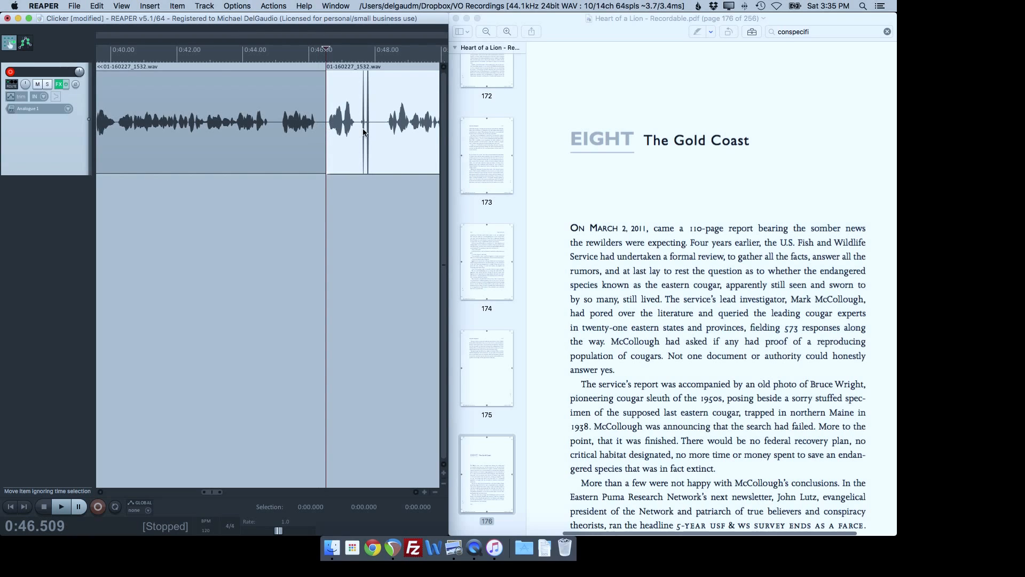
pyautogui.click(380, 131)
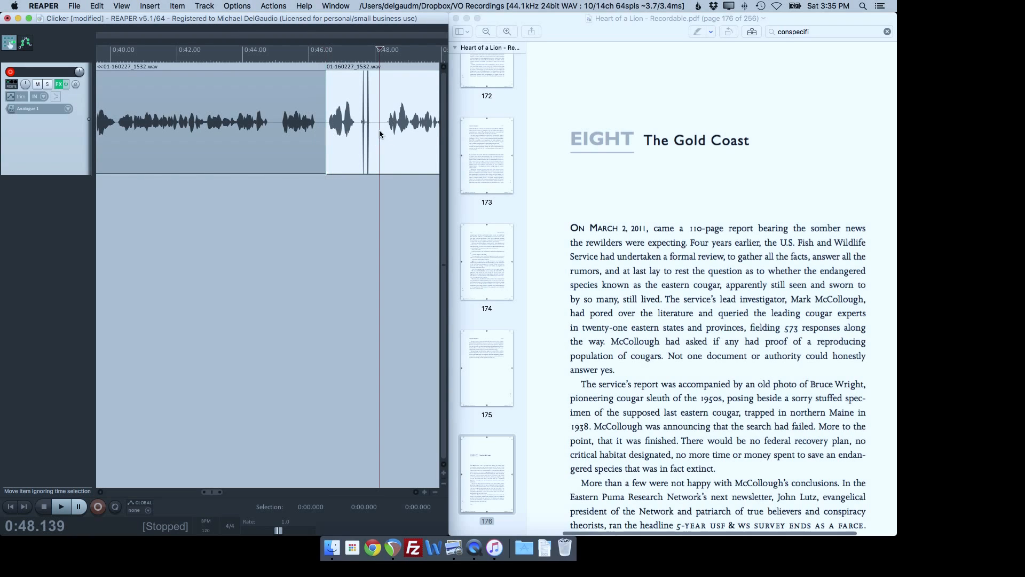
pyautogui.press('s')
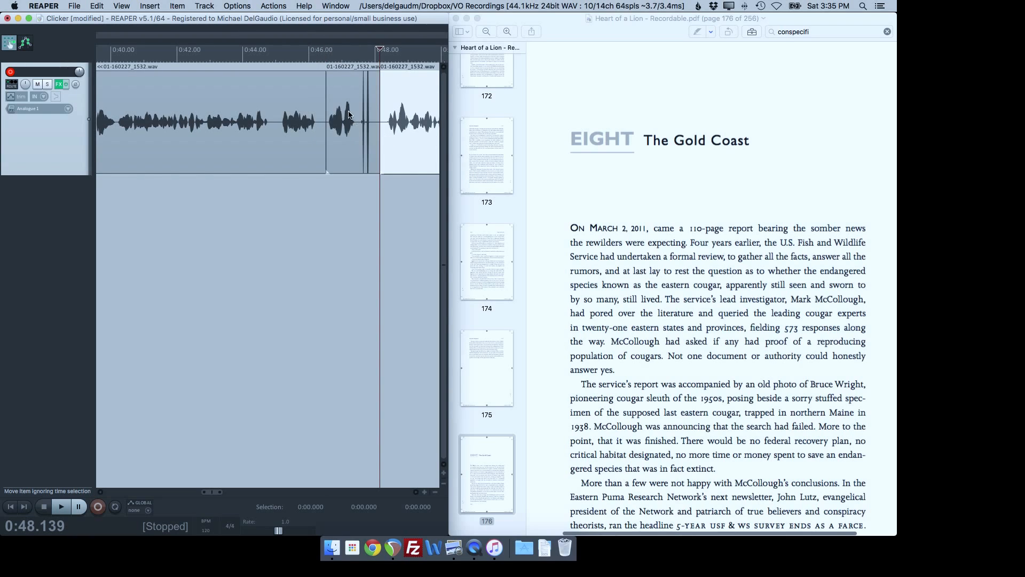
pyautogui.click(349, 114)
pyautogui.press('Delete')
# Step: Split the clip at about 0:55.6 and 0:58.5, and delete the short phrase and click spikes between the cuts
pyautogui.hscroll(8, 346, 136)
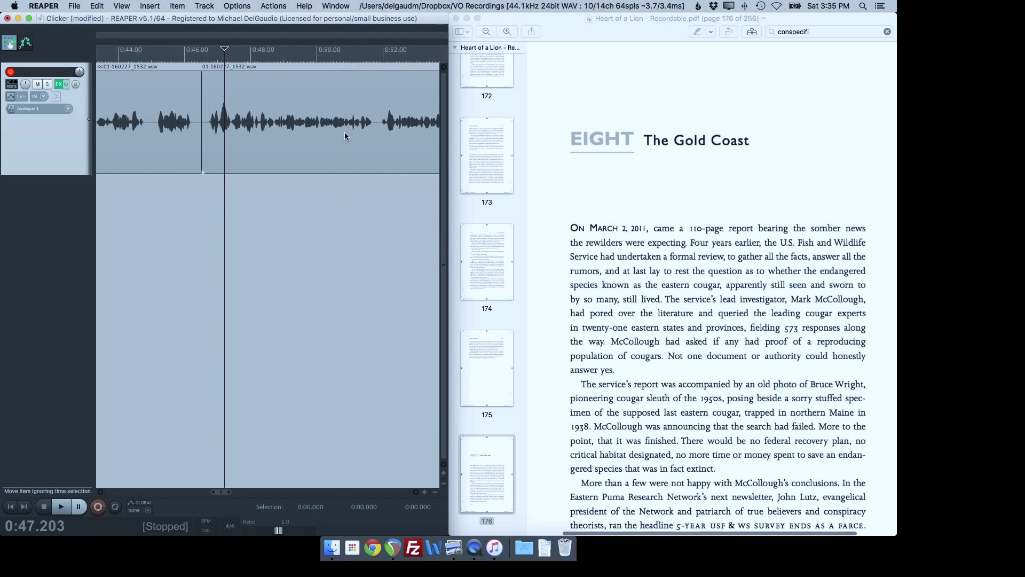
pyautogui.hscroll(2, 344, 136)
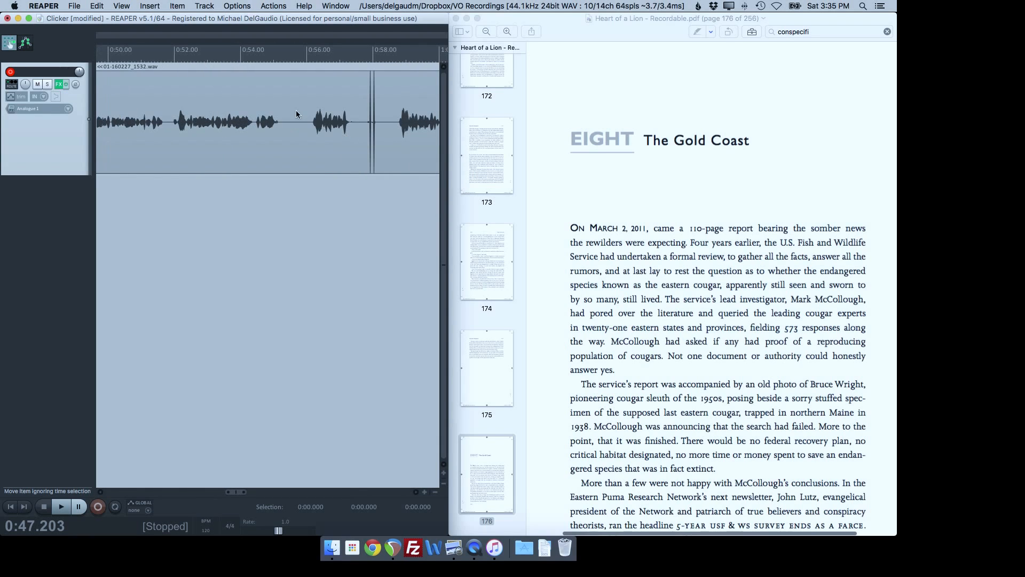
pyautogui.click(293, 123)
pyautogui.press('s')
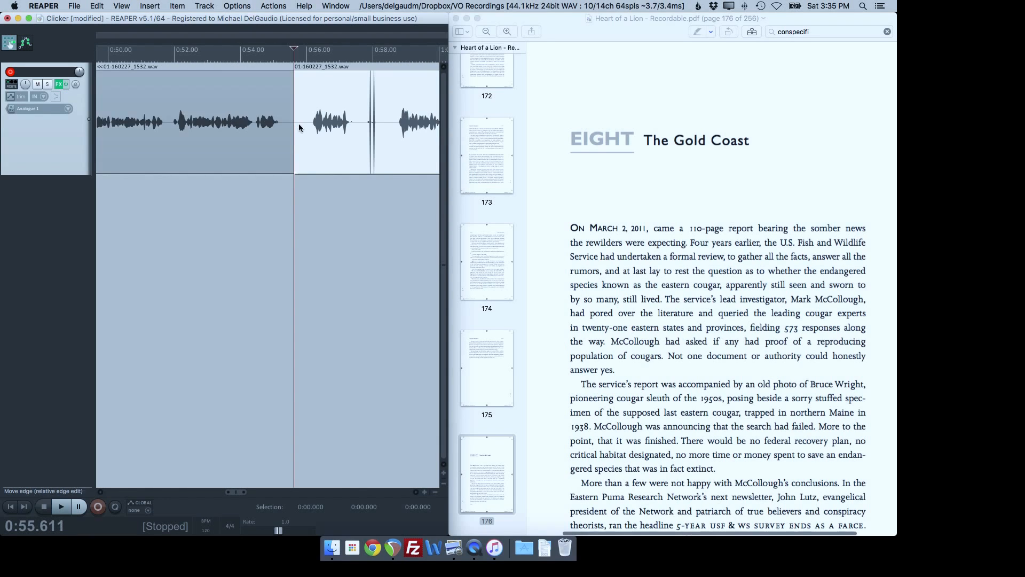
pyautogui.click(387, 134)
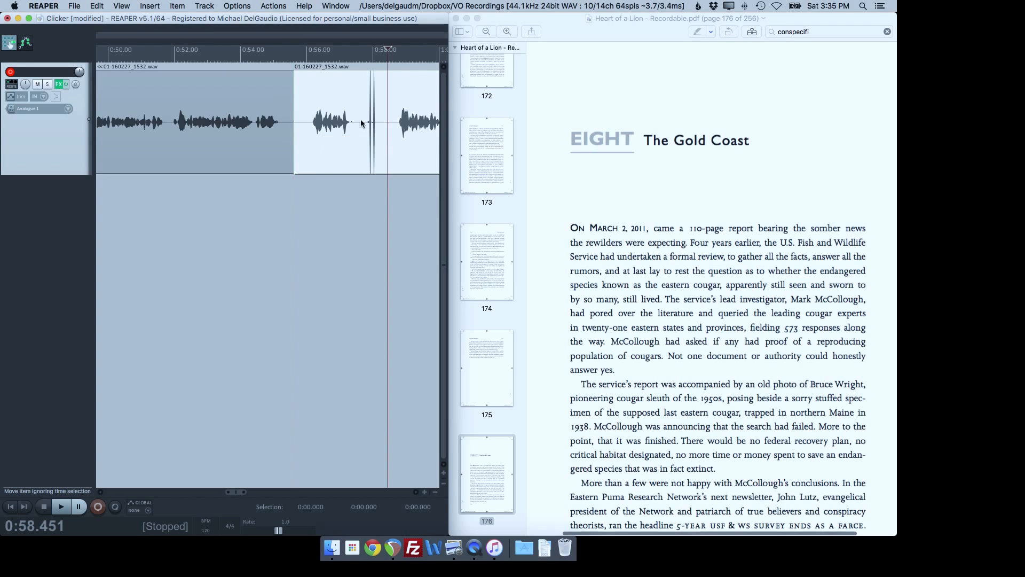
pyautogui.press('s')
pyautogui.click(348, 99)
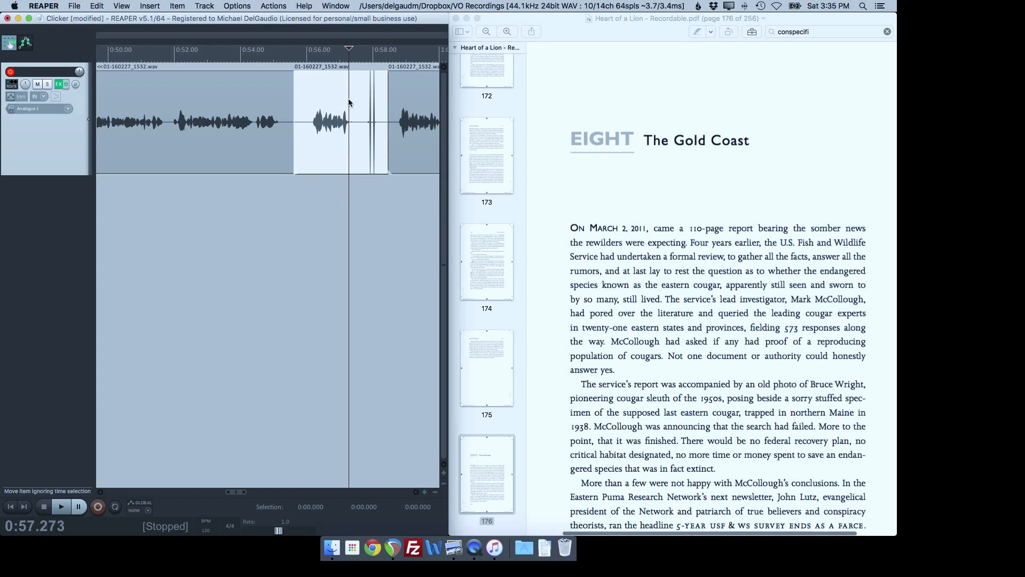
pyautogui.press('Delete')
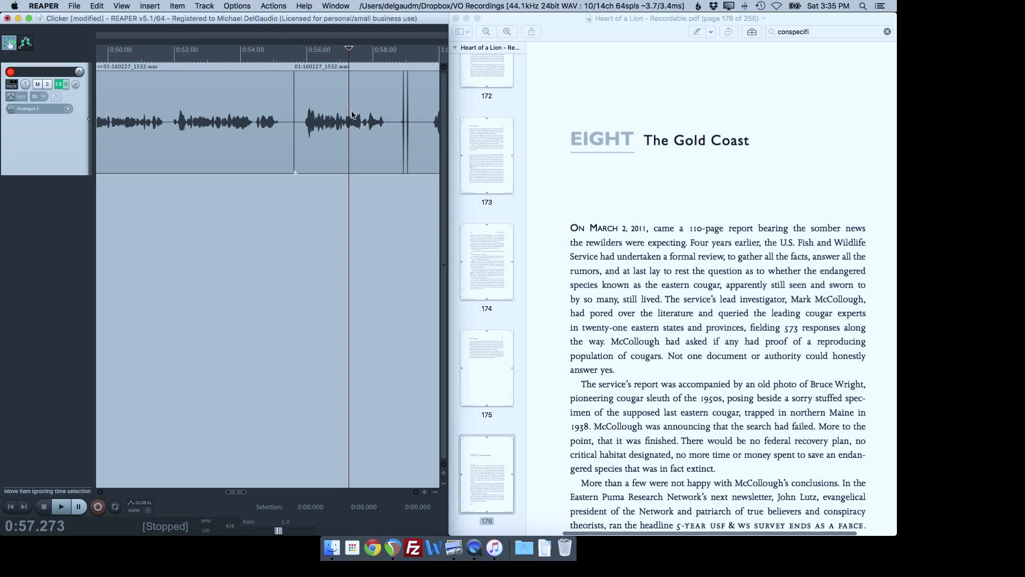
# Step: Split at about 0:59.6 after the next click spikes, and delete the section from the previous cut up to there
pyautogui.hscroll(5, 357, 133)
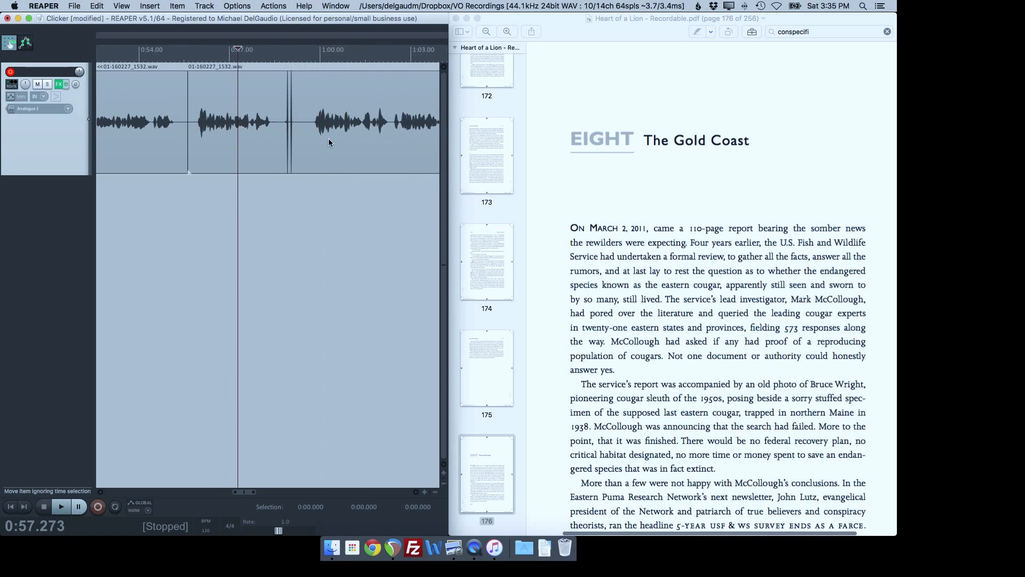
pyautogui.click(307, 136)
pyautogui.press('s')
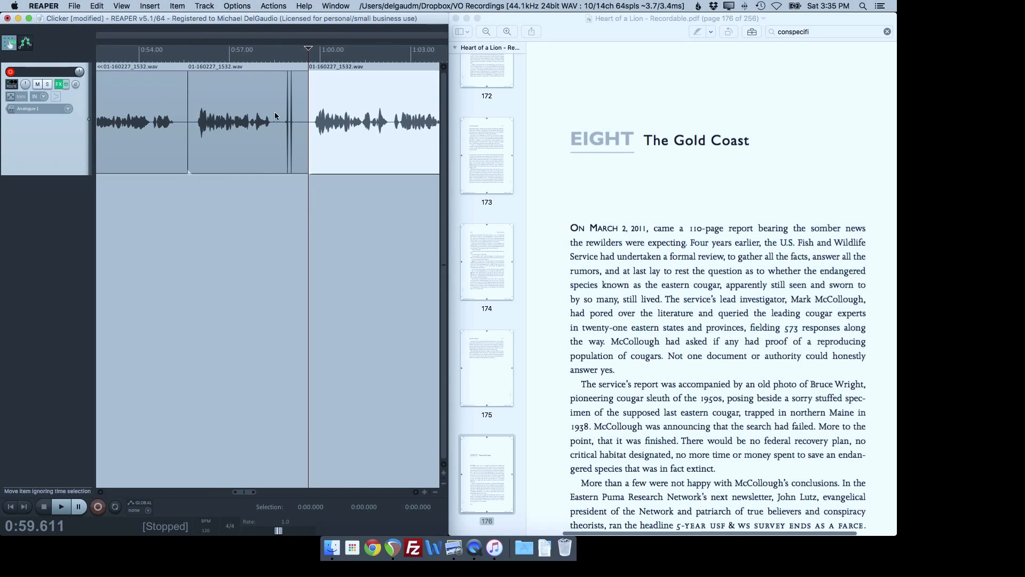
pyautogui.click(271, 110)
pyautogui.press('Delete')
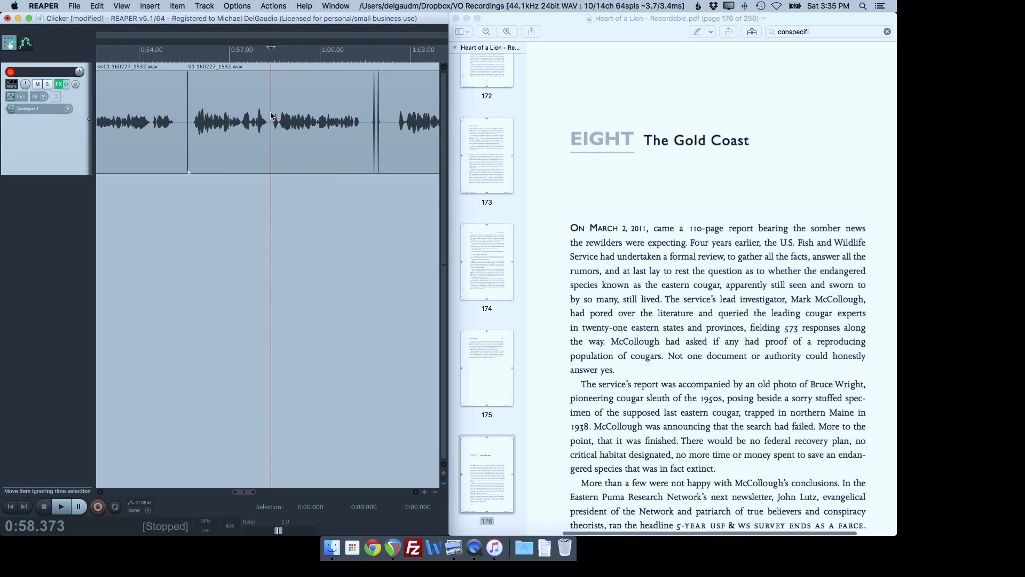
# Step: Split the clip at about 0:58.4 and 1:02.5, and delete the spoken section with click spikes between the cuts
pyautogui.click(270, 139)
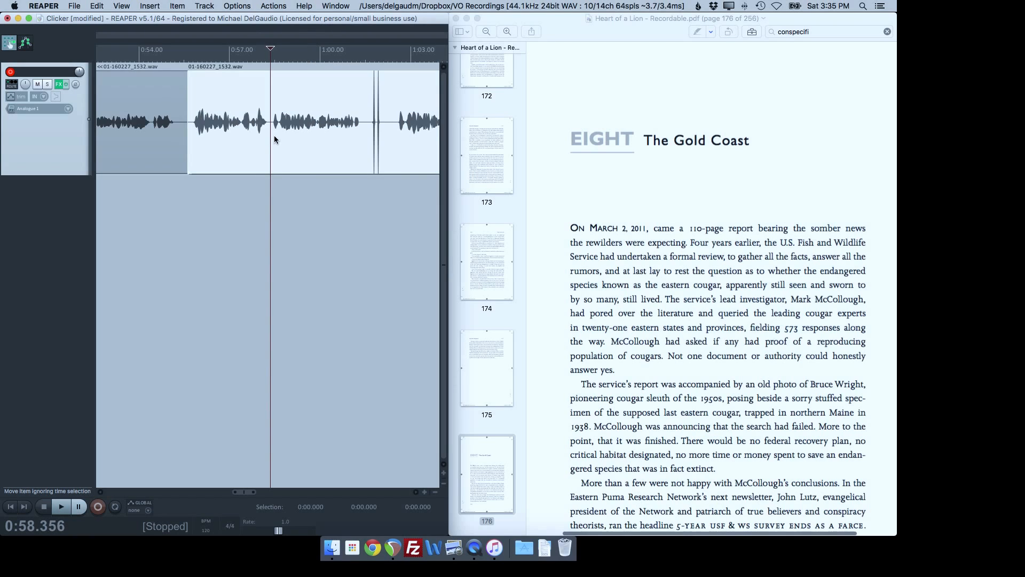
pyautogui.press('s')
pyautogui.click(394, 140)
pyautogui.press('s')
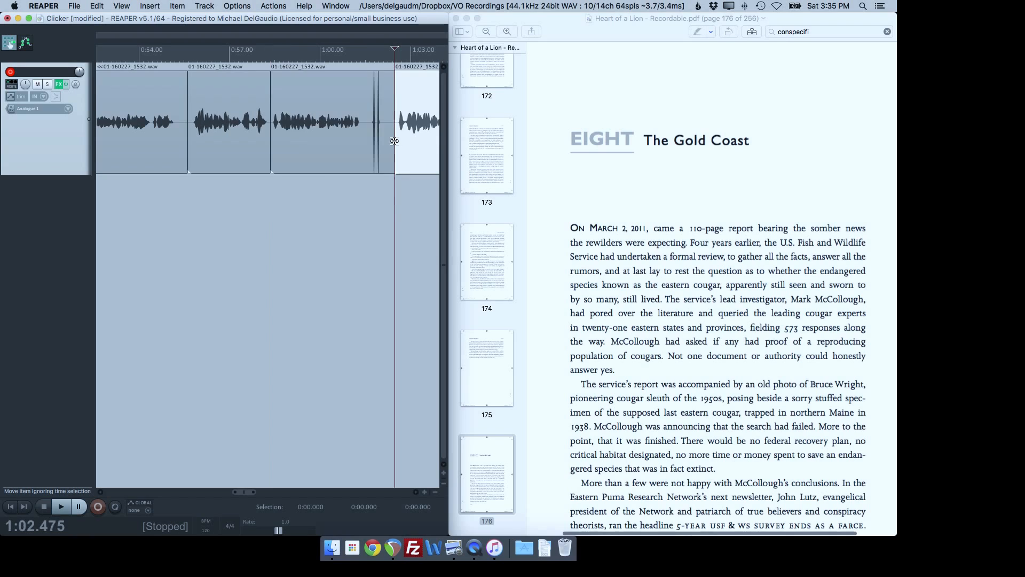
pyautogui.click(328, 113)
pyautogui.press('Delete')
# Step: Play back the edited narration from about 0:36 across the first cuts to check how they flow
pyautogui.scroll(-3, 327, 120)
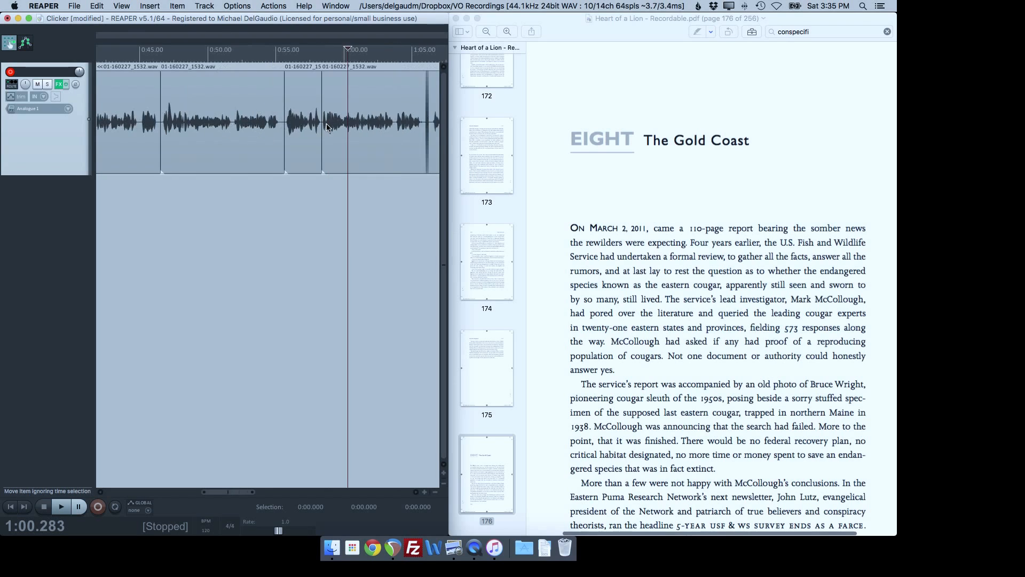
pyautogui.scroll(-1, 326, 128)
pyautogui.hscroll(-5, 327, 128)
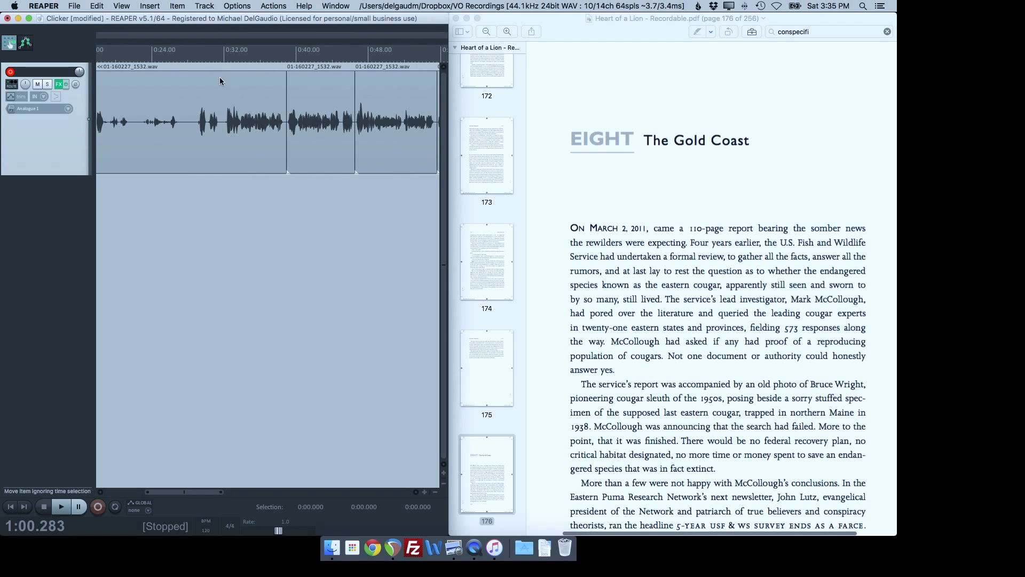
pyautogui.click(195, 65)
pyautogui.press('space')
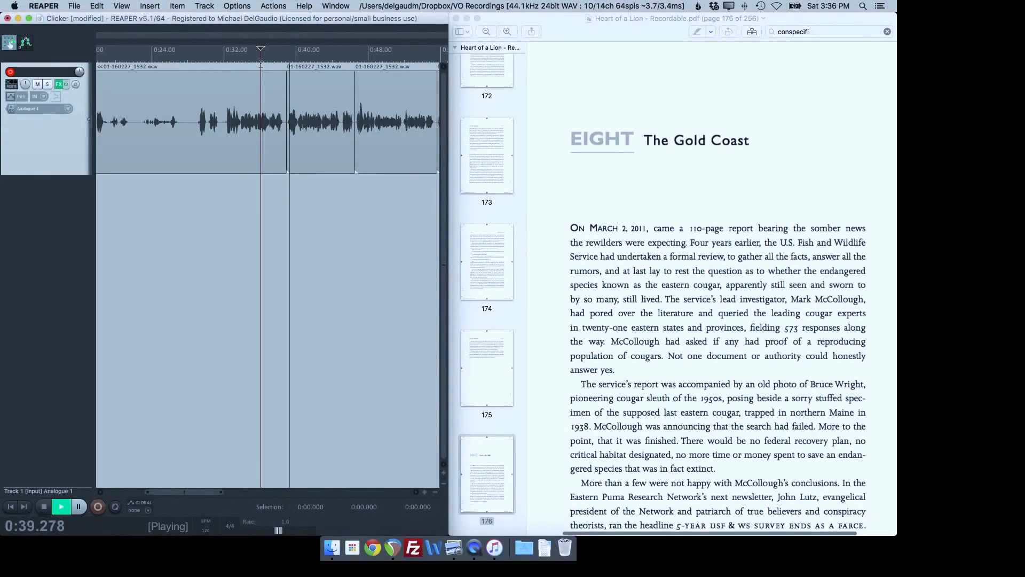
pyautogui.scroll(-1, 261, 67)
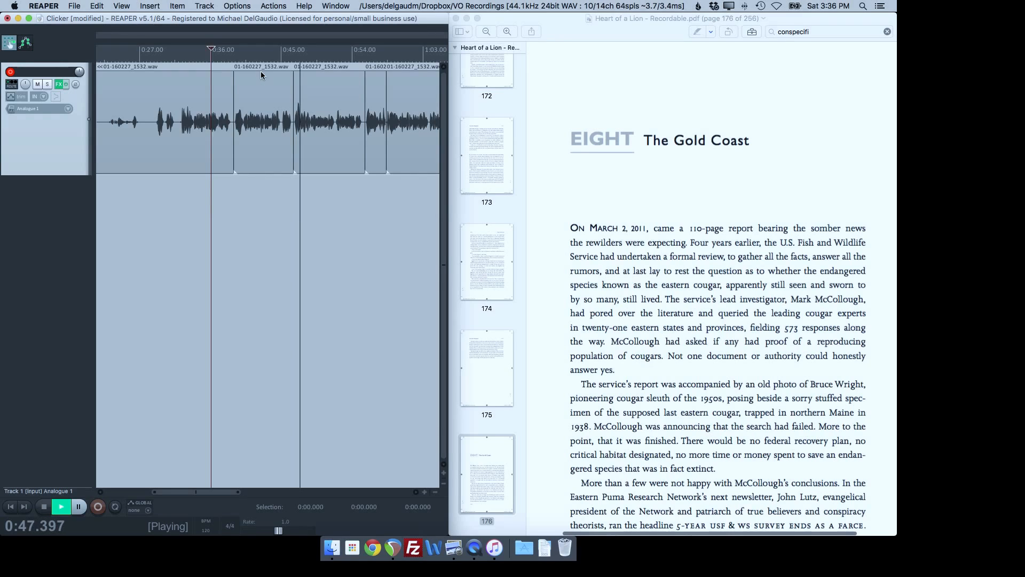
pyautogui.press('space')
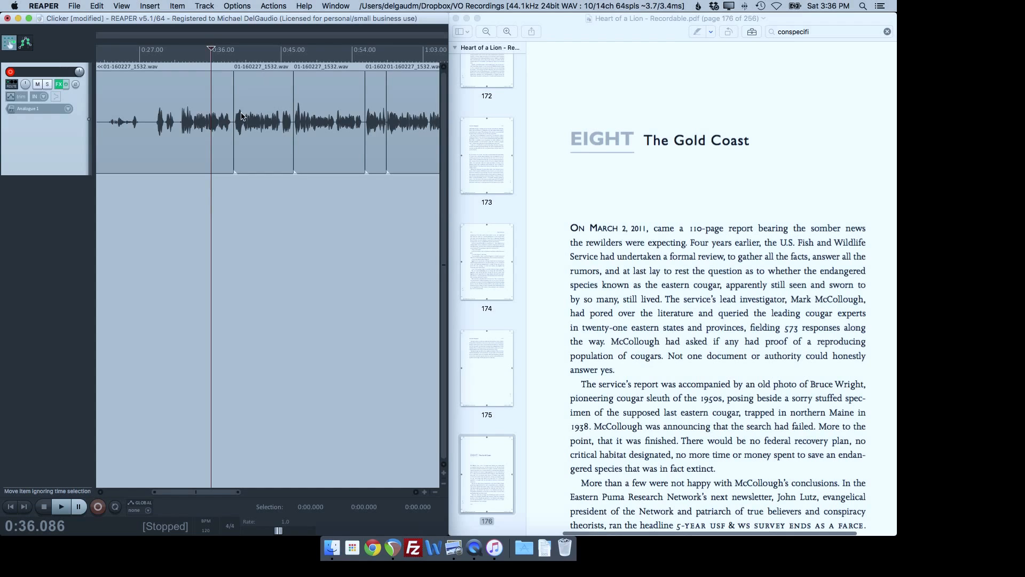
# Step: Try overlapping the clip after the 0:46.5 cut slightly with the preceding one, play the transition, and undo the move
pyautogui.scroll(5, 340, 119)
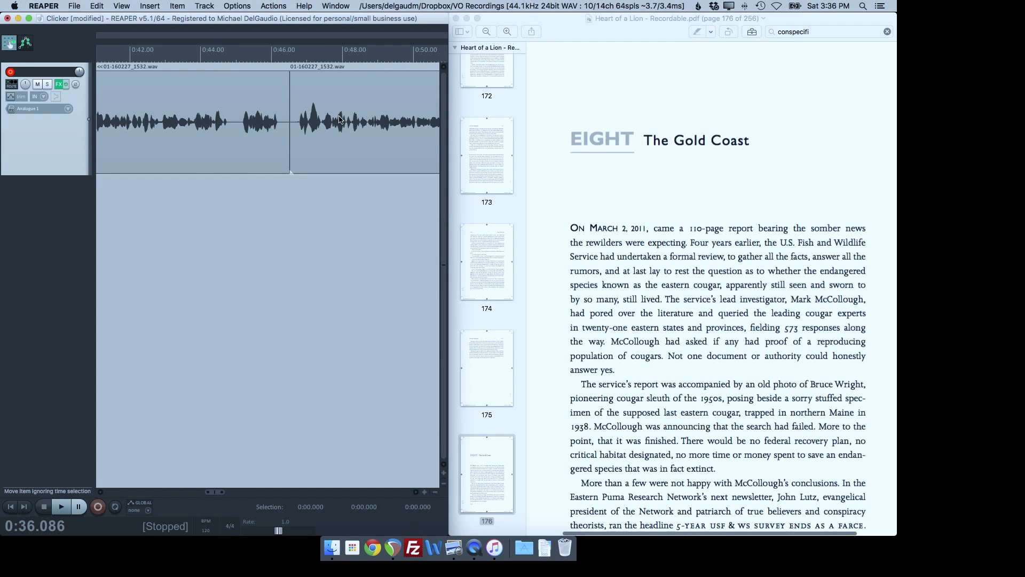
pyautogui.moveTo(340, 119); pyautogui.dragTo(314, 155)
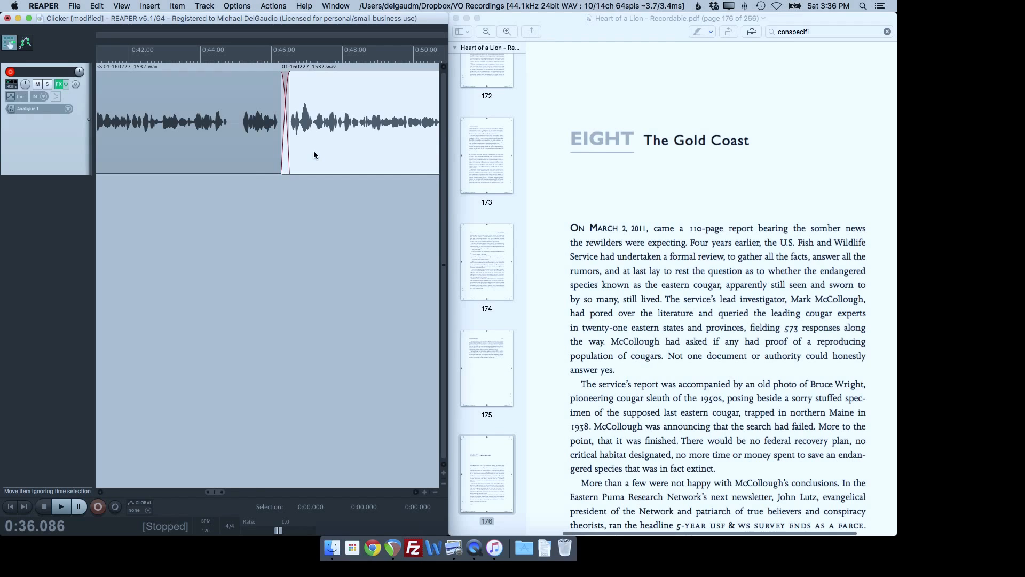
pyautogui.click(252, 51)
pyautogui.press('space')
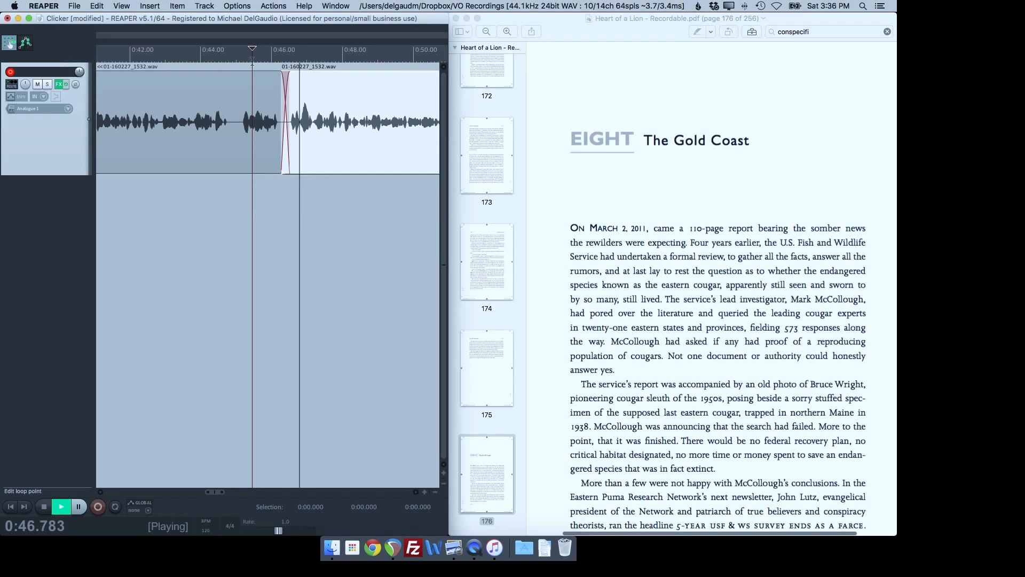
pyautogui.press('space')
pyautogui.press('super+z')
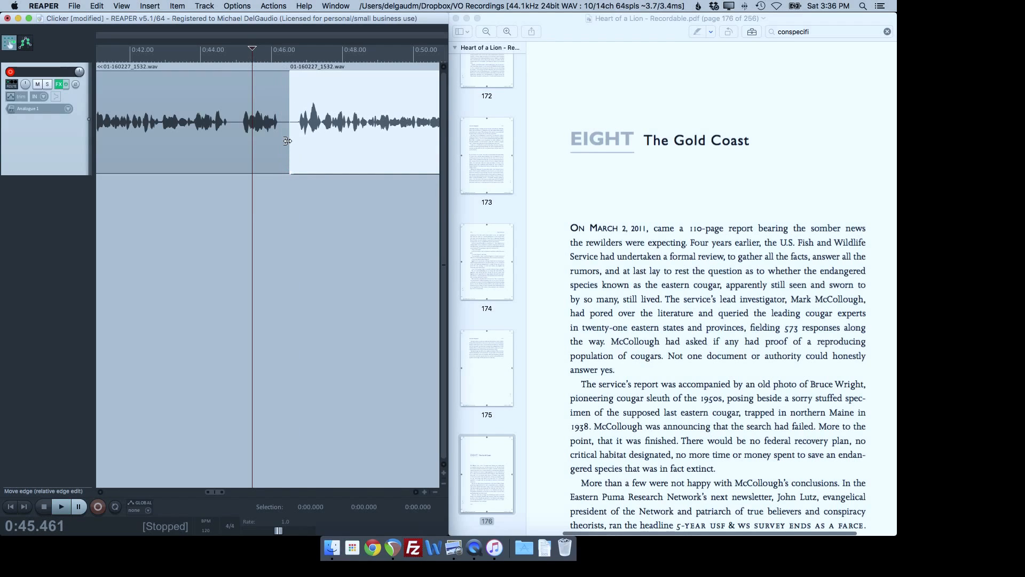
# Step: Trim the silence on both sides of the 0:46.5 cut, close the gap at about 0:46.2, and play the transition
pyautogui.moveTo(287, 141); pyautogui.dragTo(299, 147)
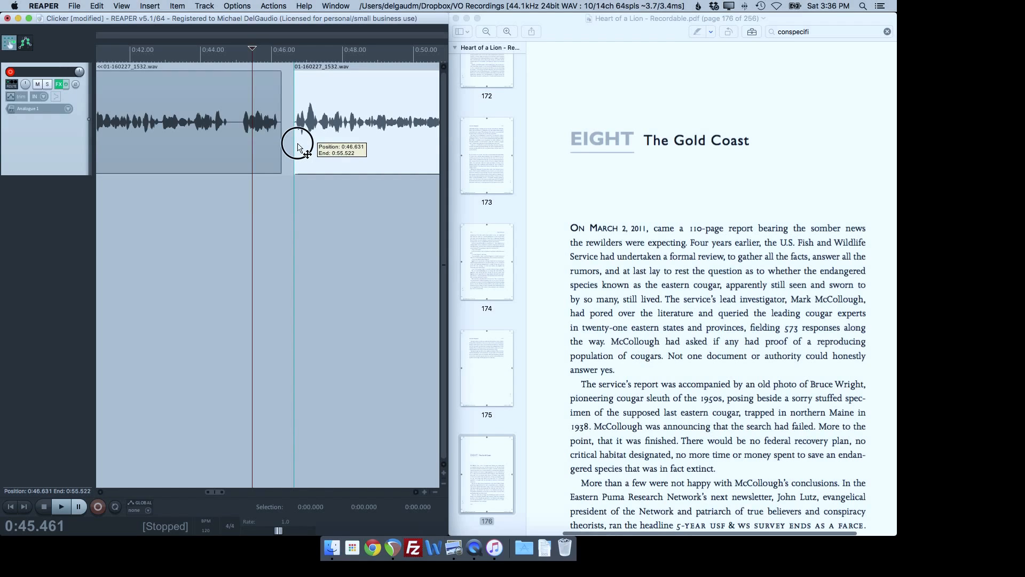
pyautogui.moveTo(298, 143); pyautogui.dragTo(289, 146)
pyautogui.click(231, 78)
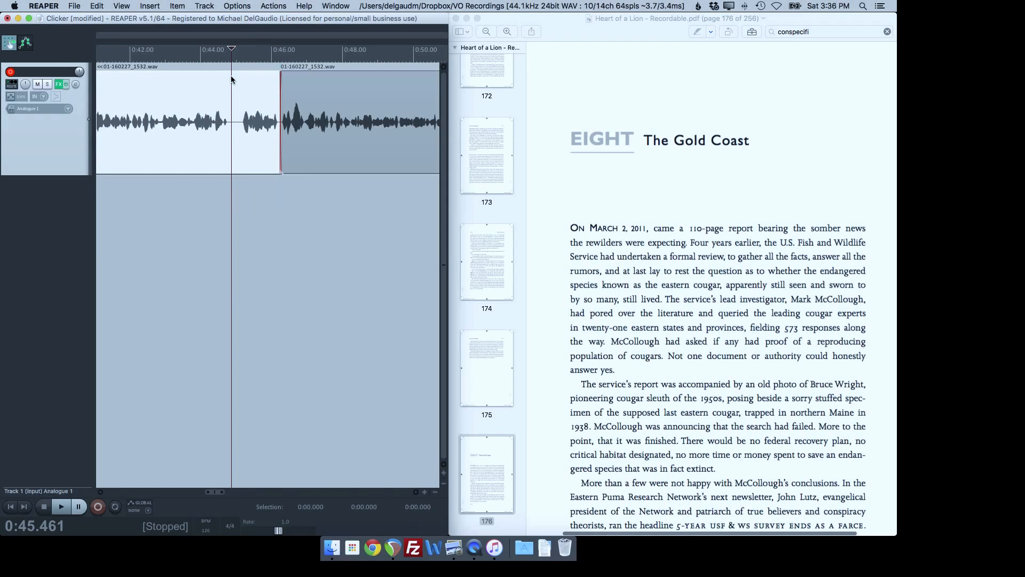
pyautogui.press('space')
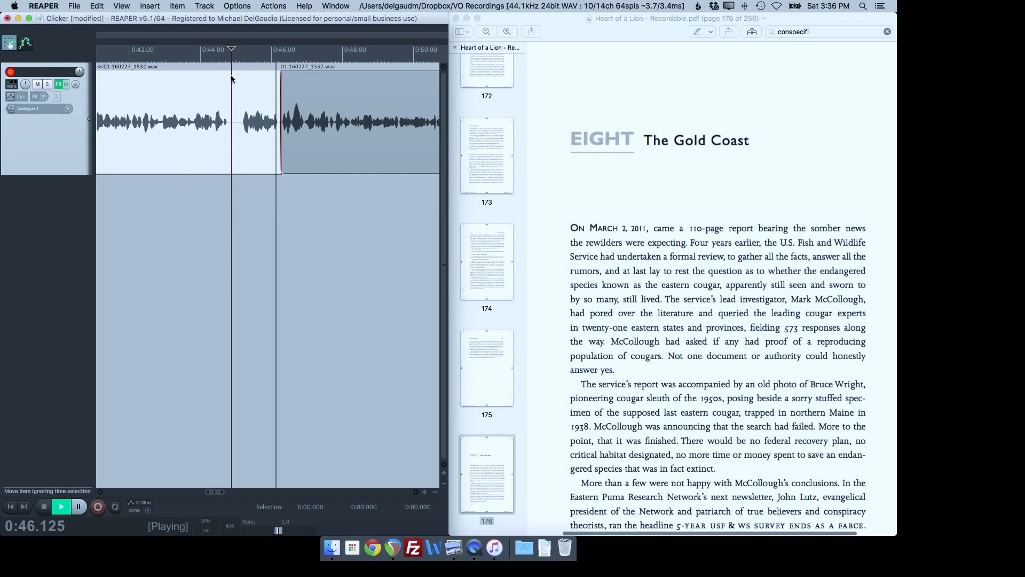
pyautogui.scroll(-2, 230, 79)
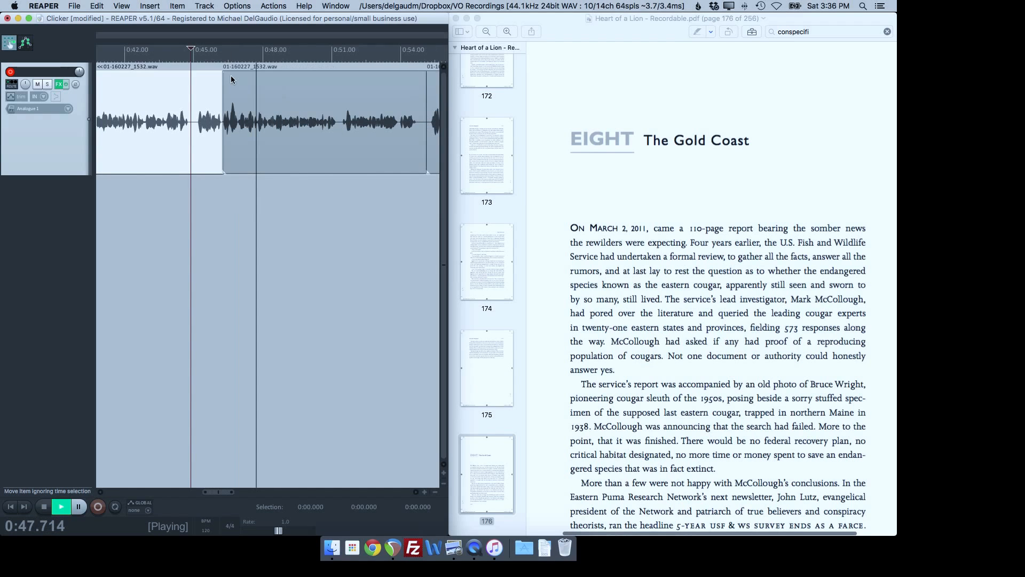
pyautogui.press('space')
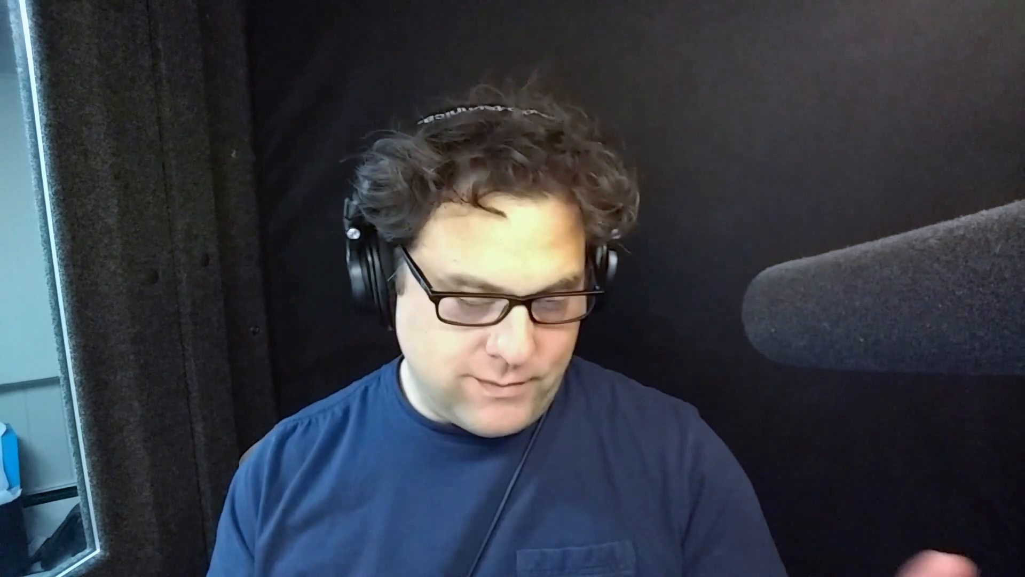